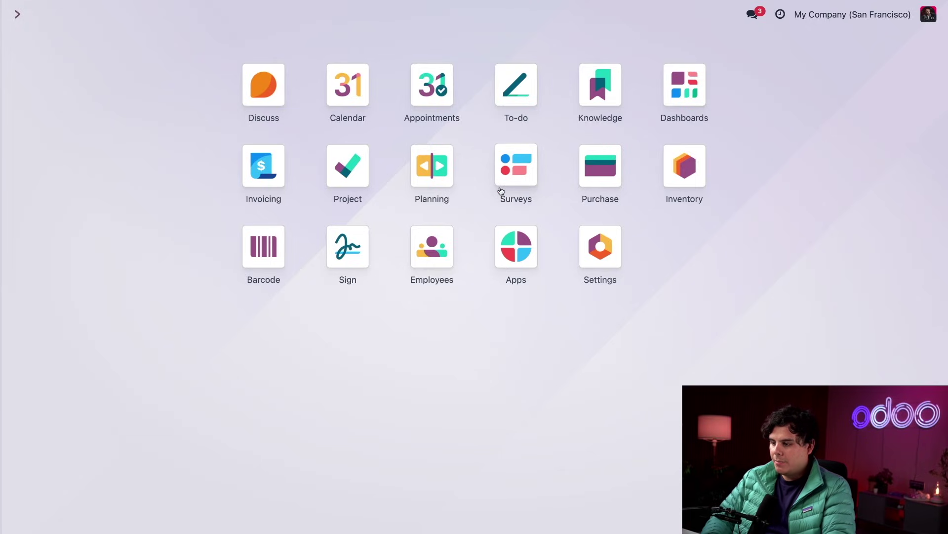
Step: Open the Drawer product's record from the product list in the Inventory app
left_click(671, 166)
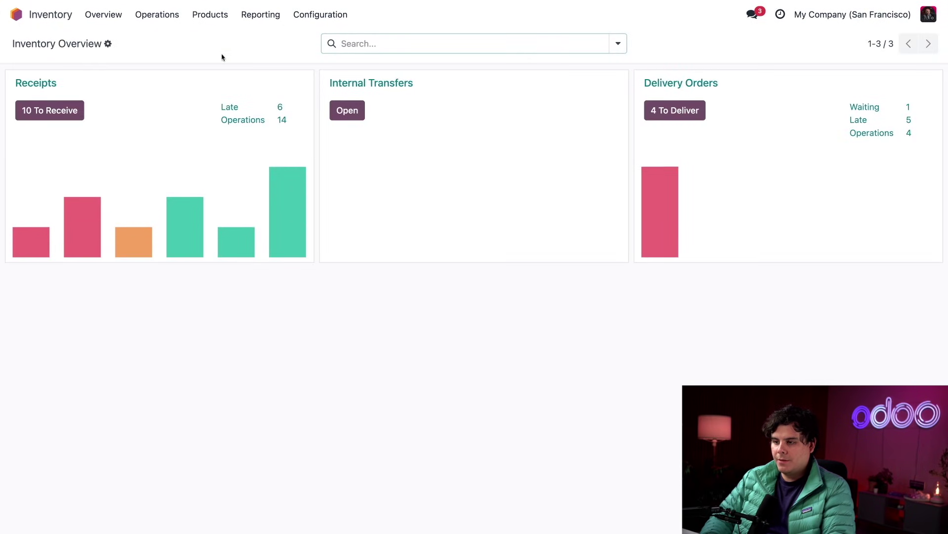
left_click(202, 17)
left_click(204, 38)
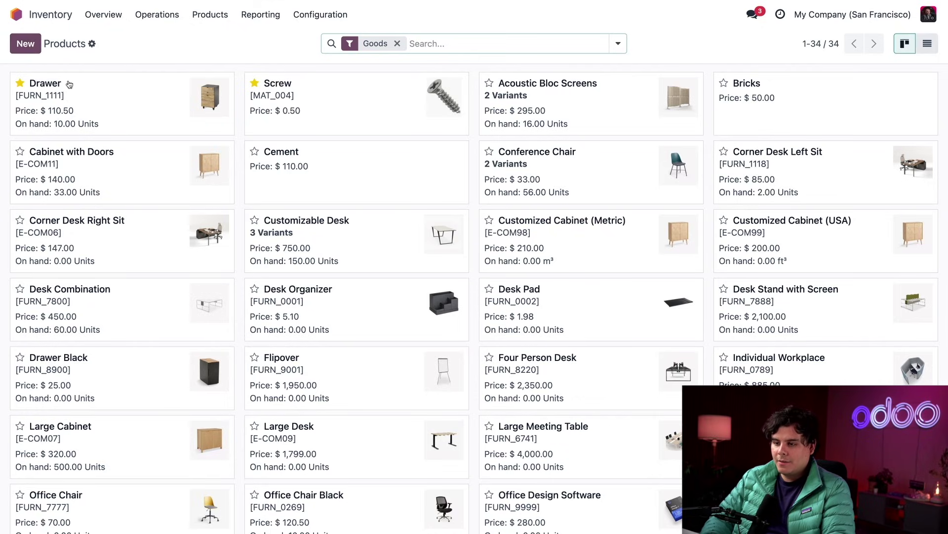
left_click(102, 94)
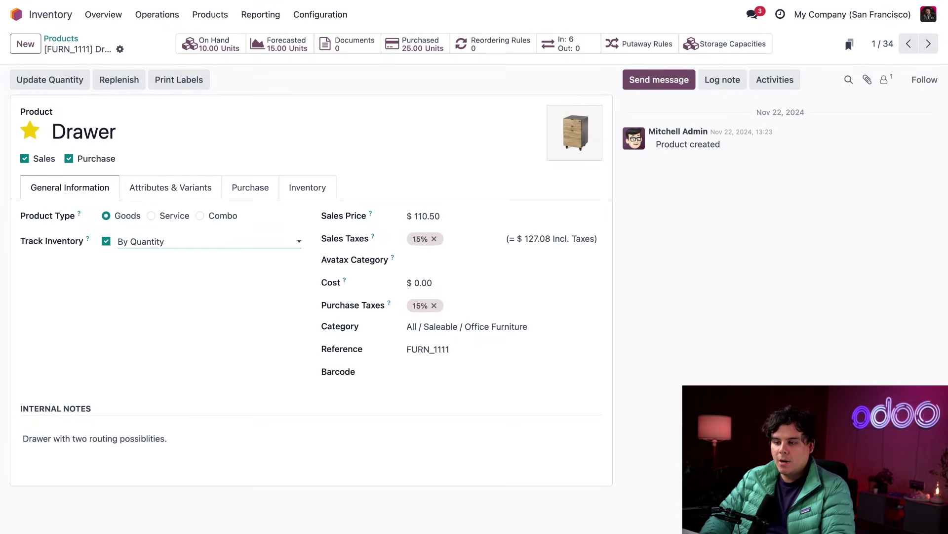
Step: Try tracking the Drawer by lots and by unique serial number, return to By Quantity and discard the changes
left_click(158, 239)
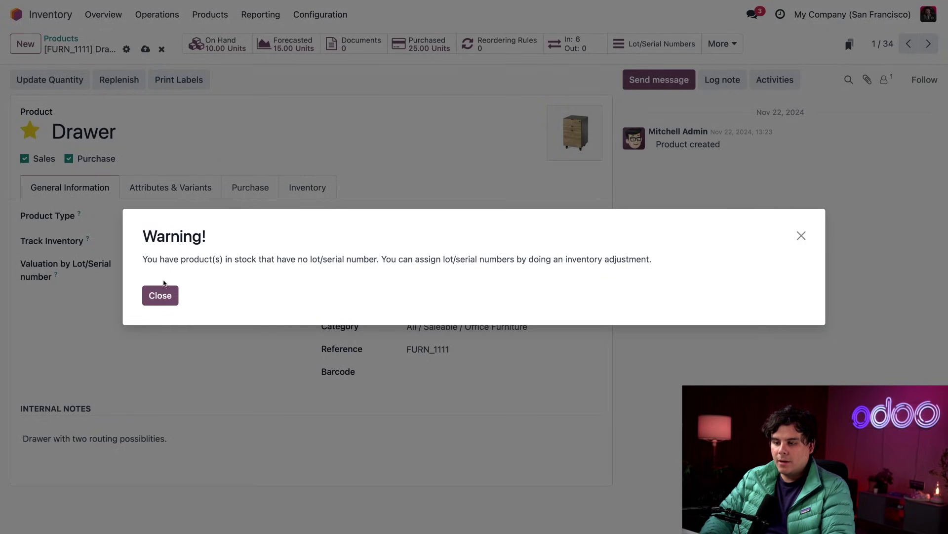
left_click(161, 295)
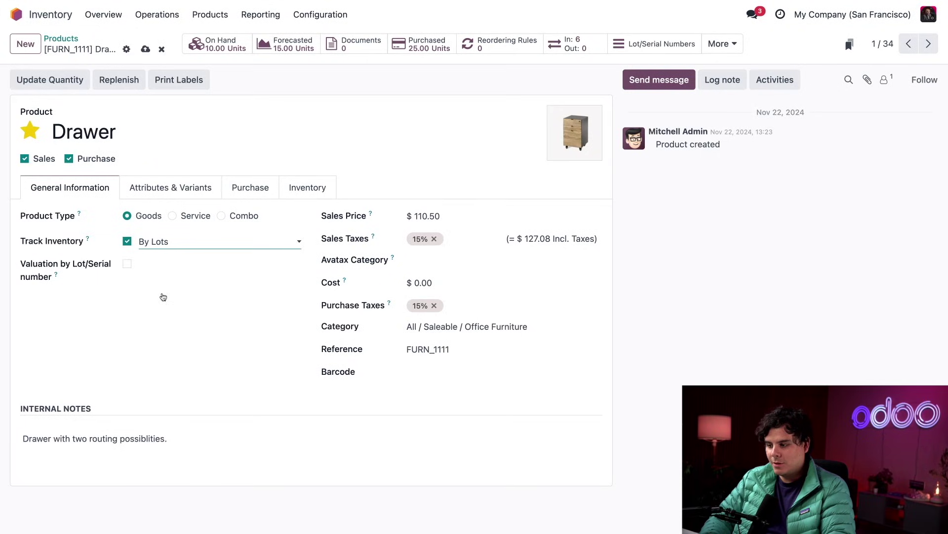
left_click(148, 242)
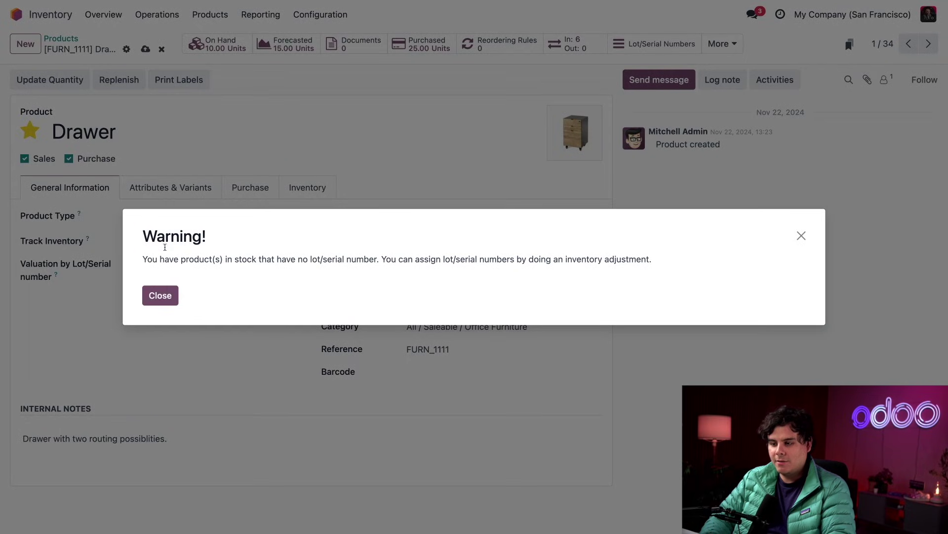
left_click(159, 296)
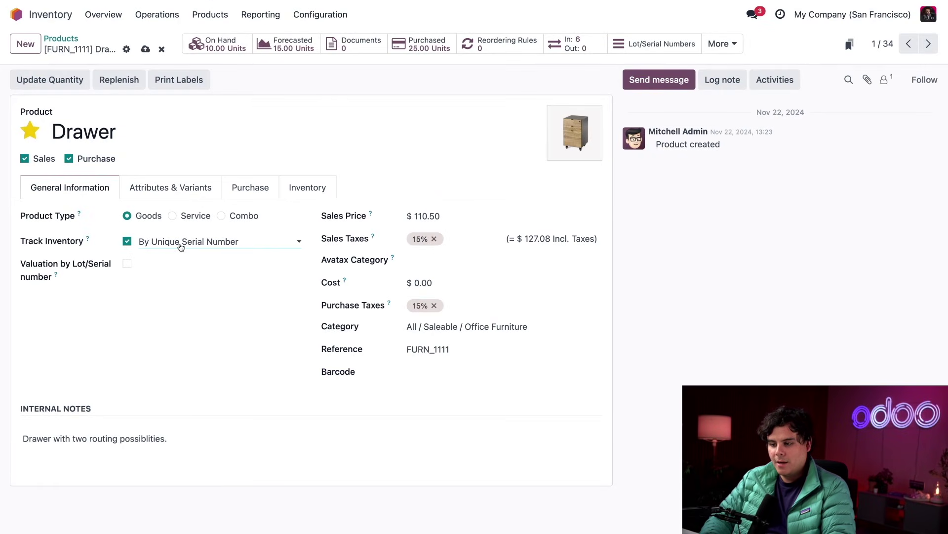
left_click(181, 260)
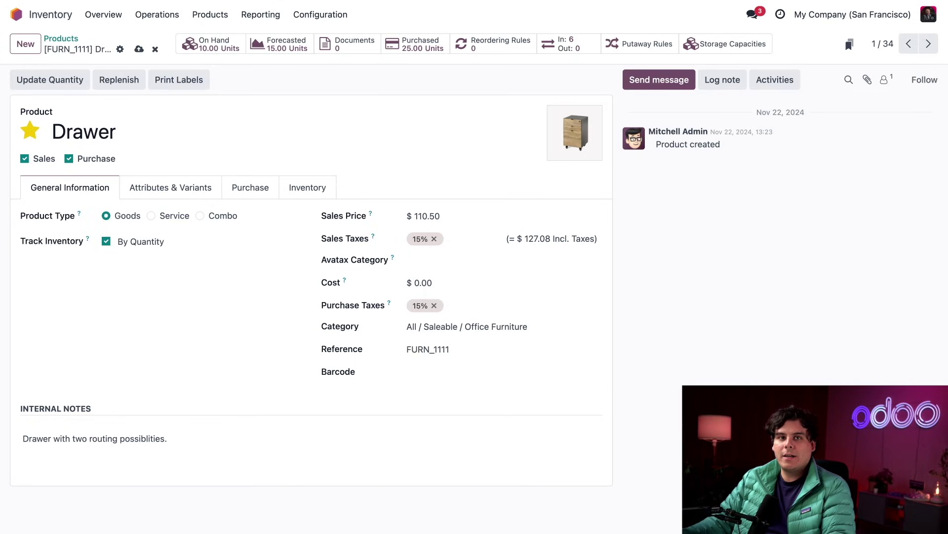
left_click(155, 49)
Step: Return to the product list and open the Screw product's record
left_click(66, 38)
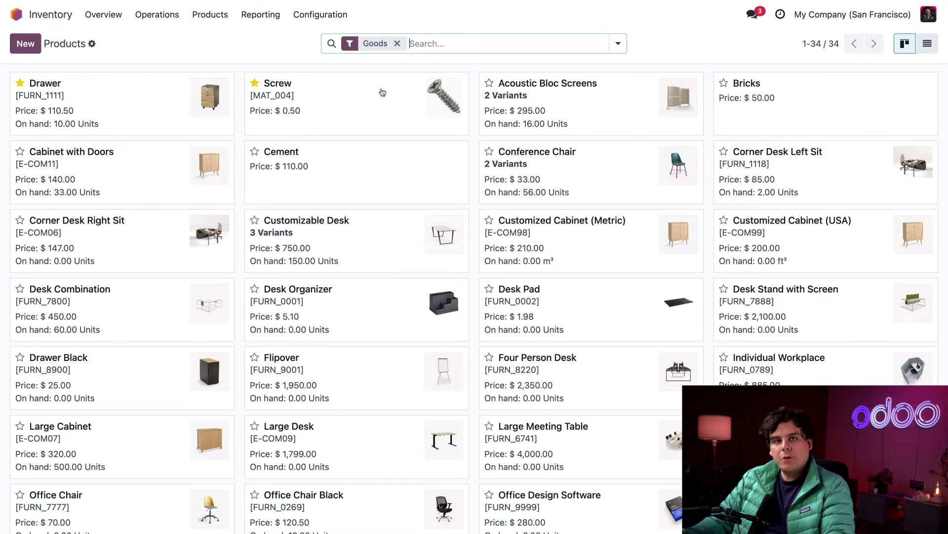
left_click(371, 99)
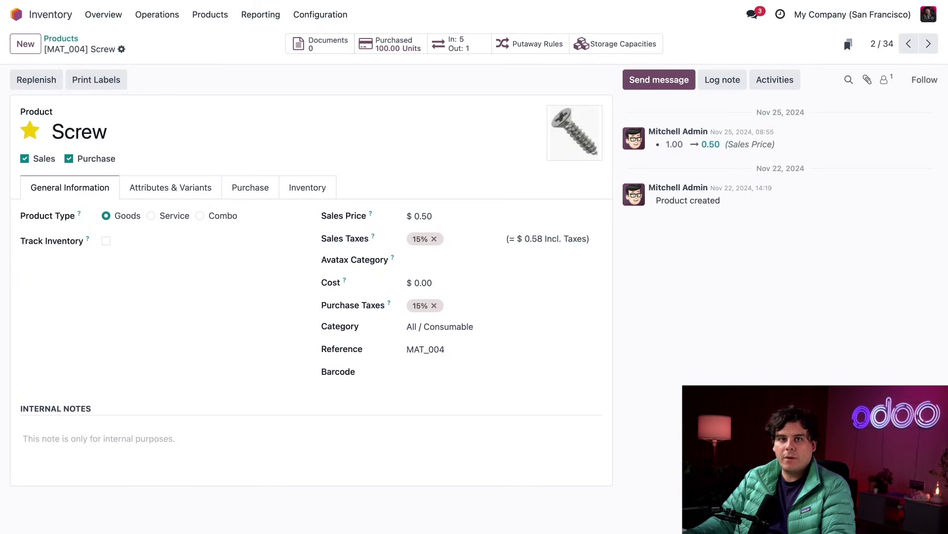
Step: Open the Inventory settings and check the Storage Locations option in the Warehouse section
left_click(315, 14)
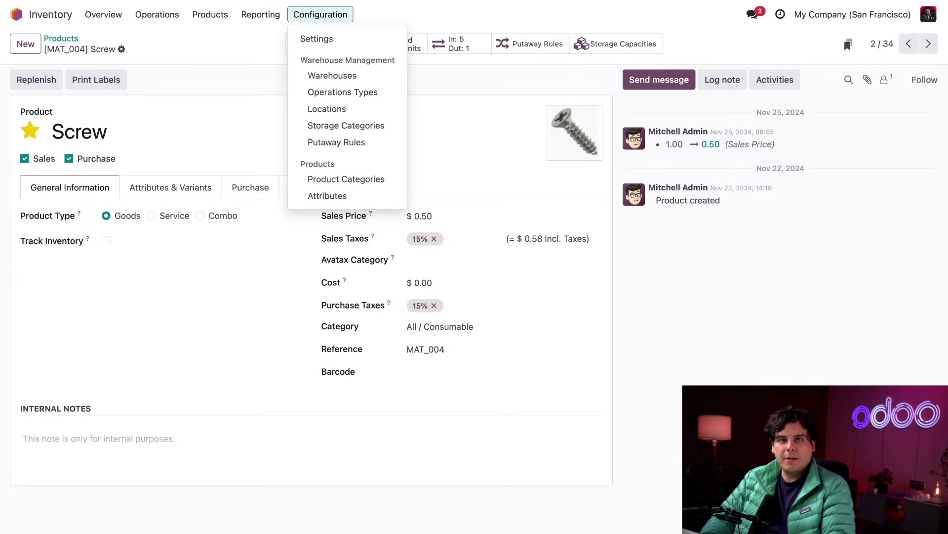
left_click(316, 39)
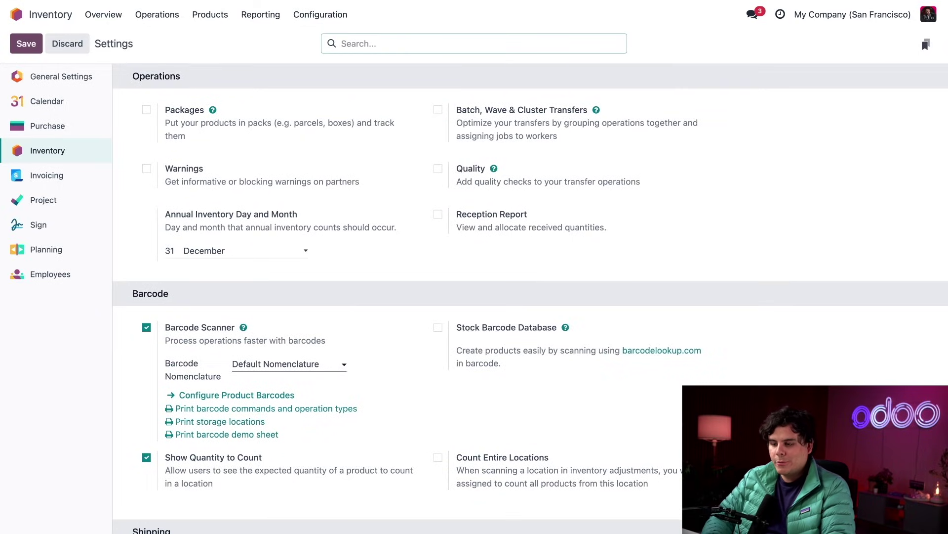
scroll(531, 299, "down", 10)
scroll(530, 298, "down", 13)
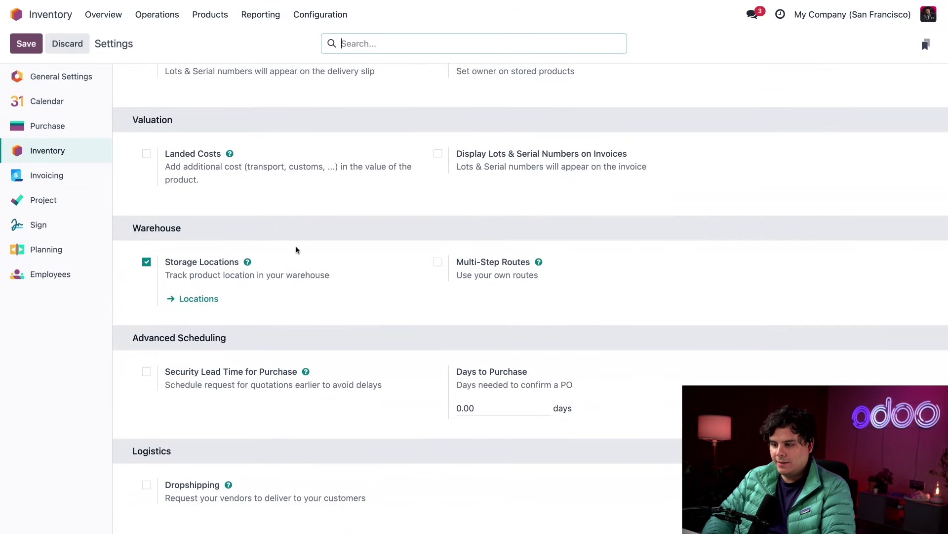
left_click(211, 227)
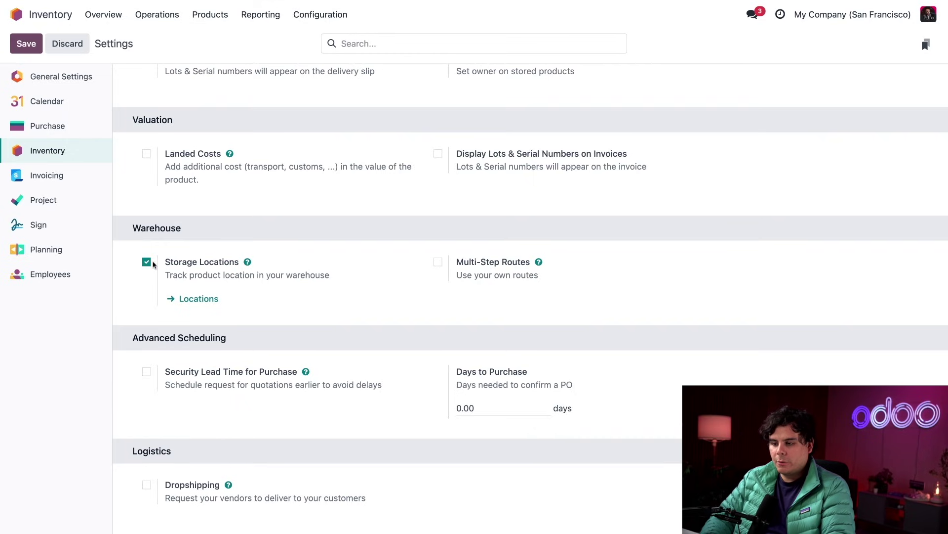
mouse_move(153, 265)
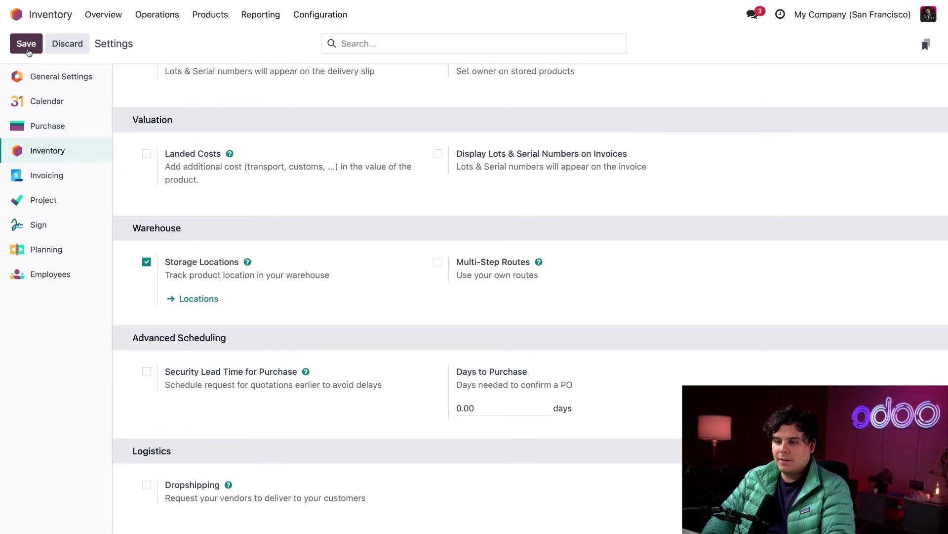
mouse_move(280, 262)
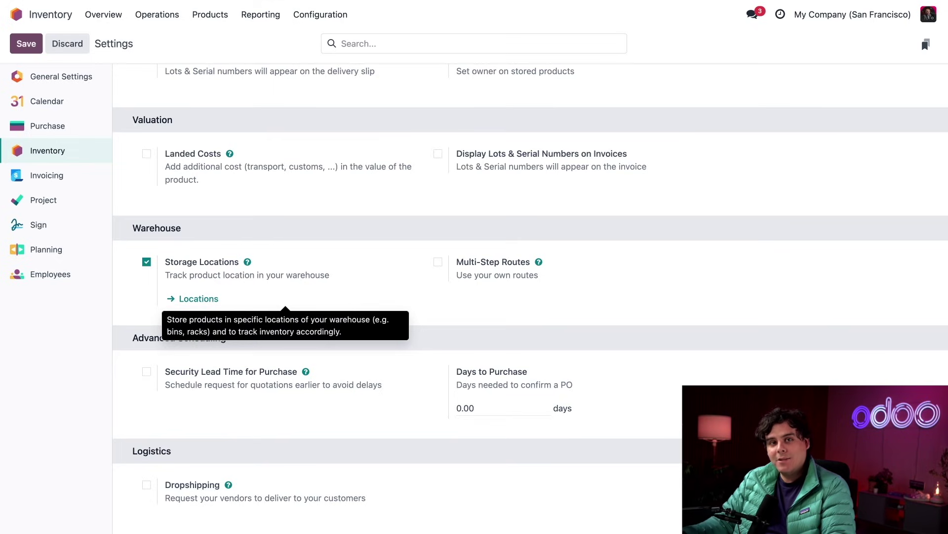
Step: Open the list of warehouse locations and view the WH/Stock/Shelf 3 location
left_click(324, 16)
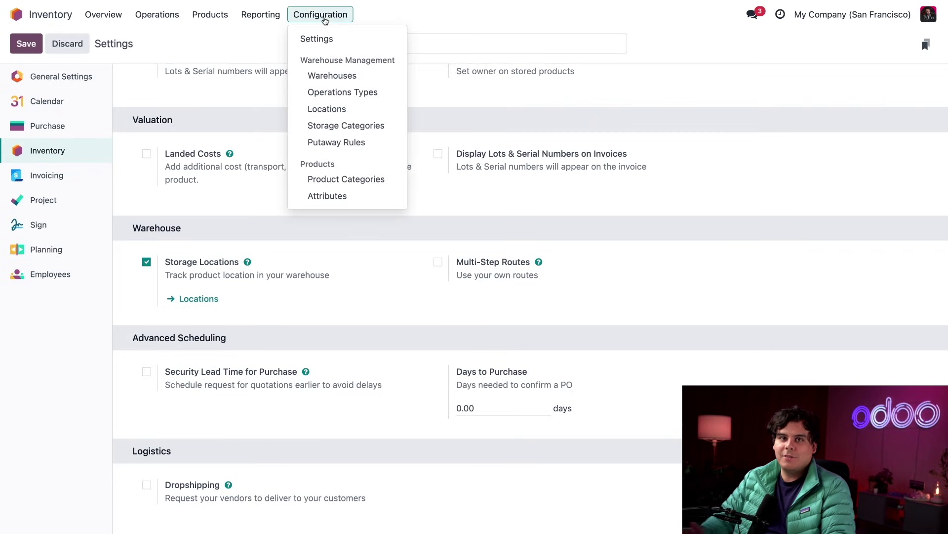
left_click(335, 111)
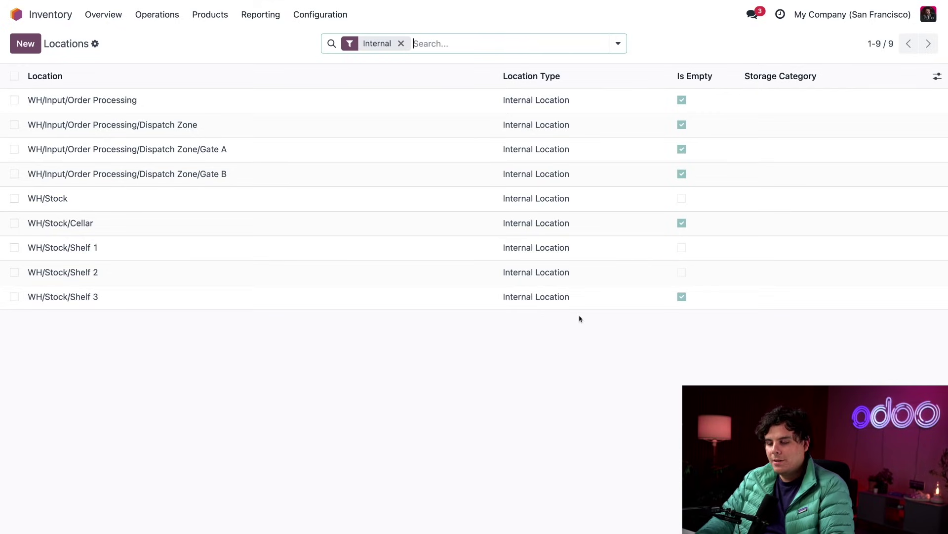
left_click(69, 300)
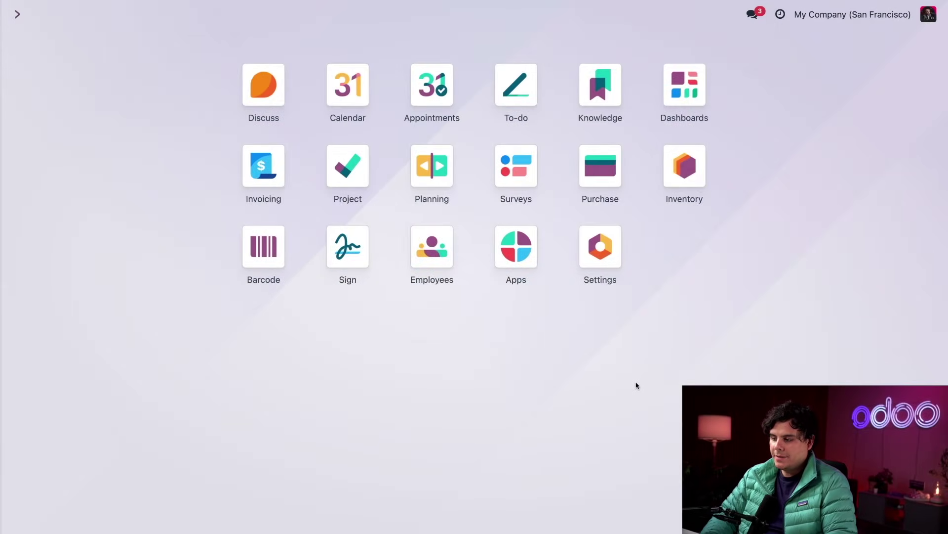
Step: Open the Inventory overview and examine the scheduled transfers in the Receipts chart and the Delivery Orders card
left_click(687, 176)
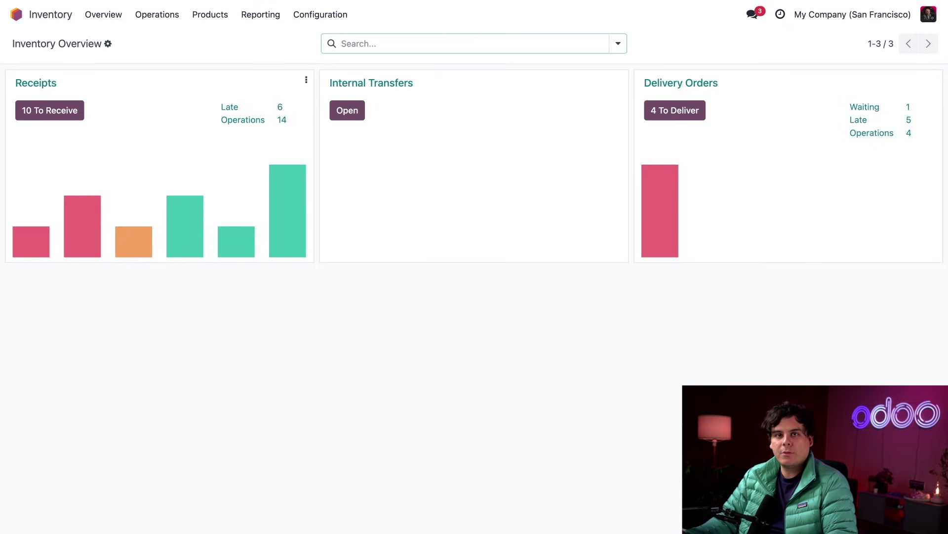
mouse_move(130, 230)
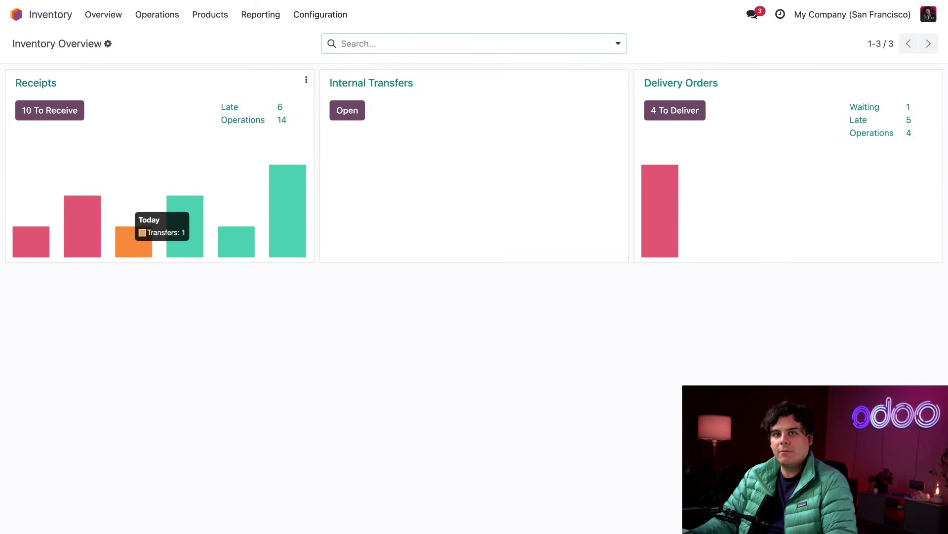
mouse_move(87, 241)
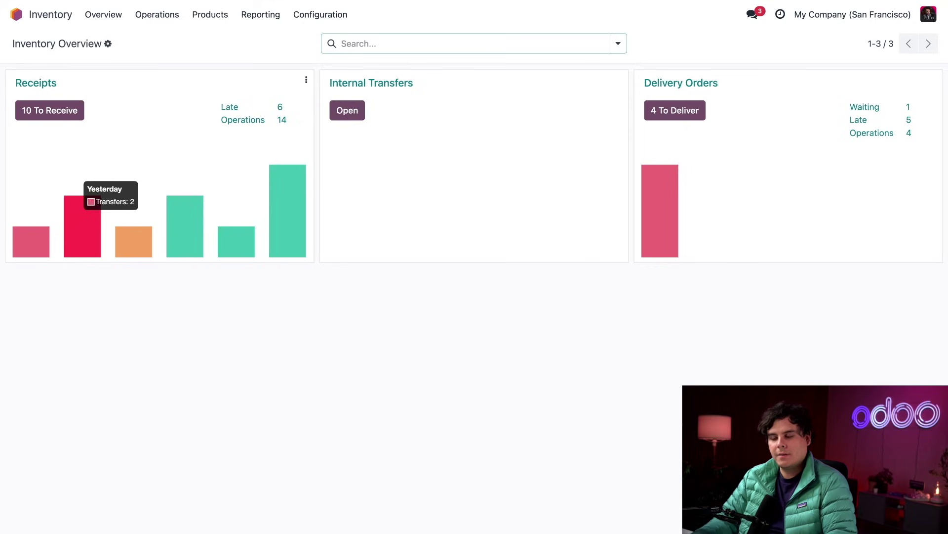
mouse_move(304, 224)
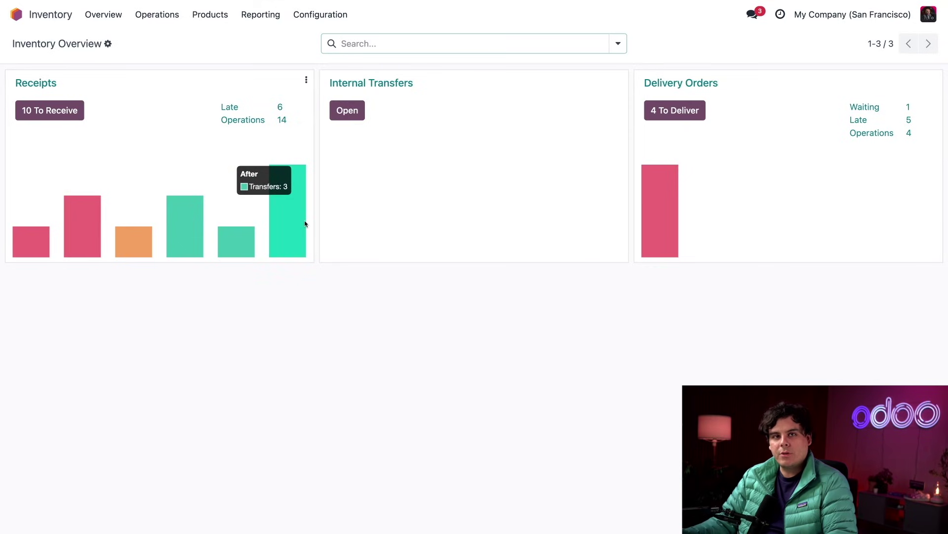
mouse_move(784, 224)
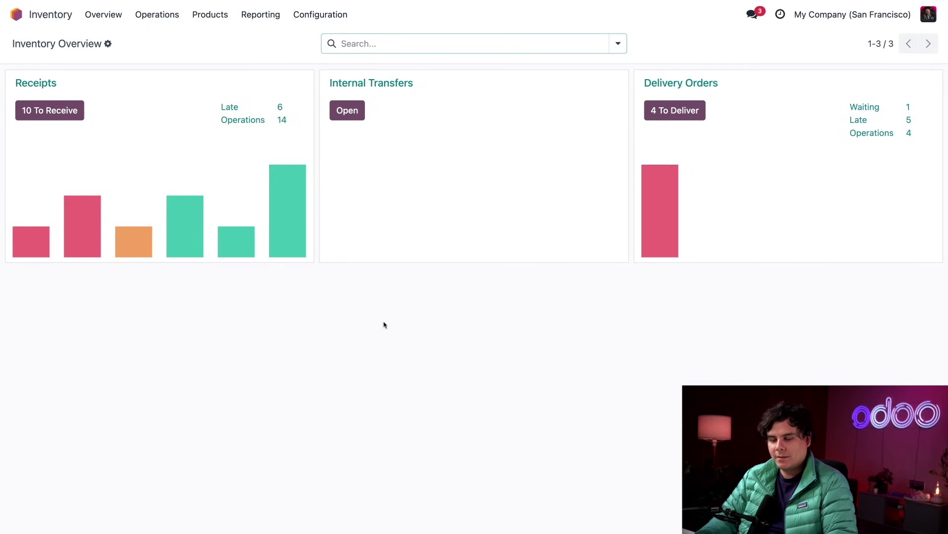
Step: Open the starred Azure Interior receipt scheduled for today and set the Drawer's received quantity to 4
left_click(50, 113)
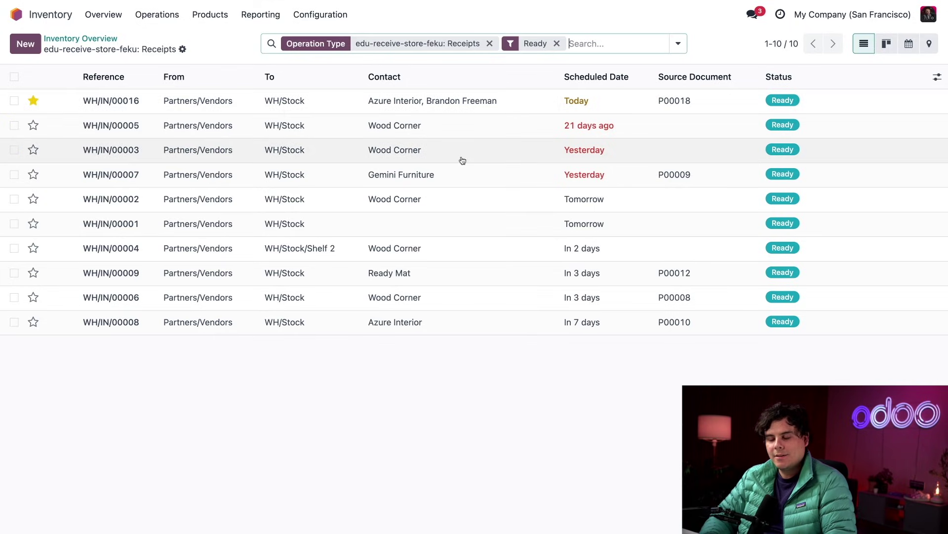
left_click(340, 105)
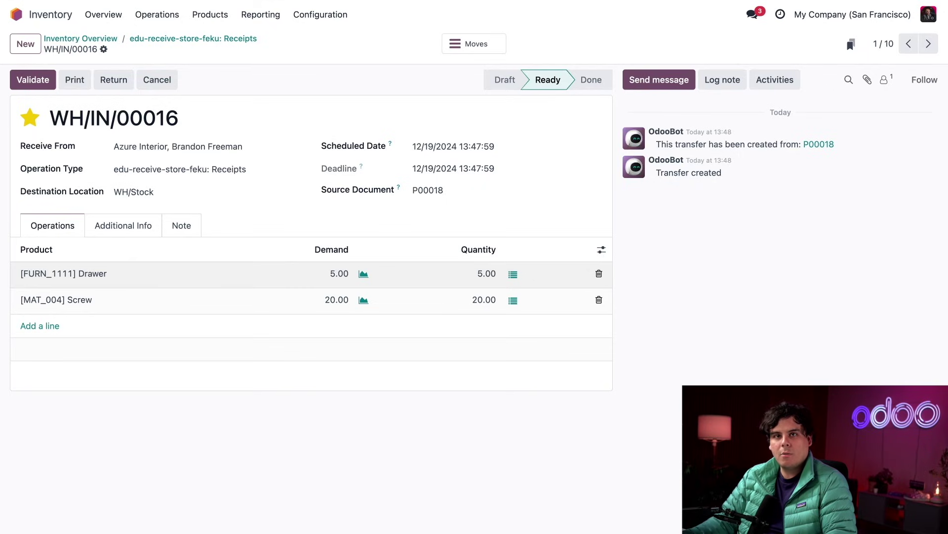
left_click(484, 274)
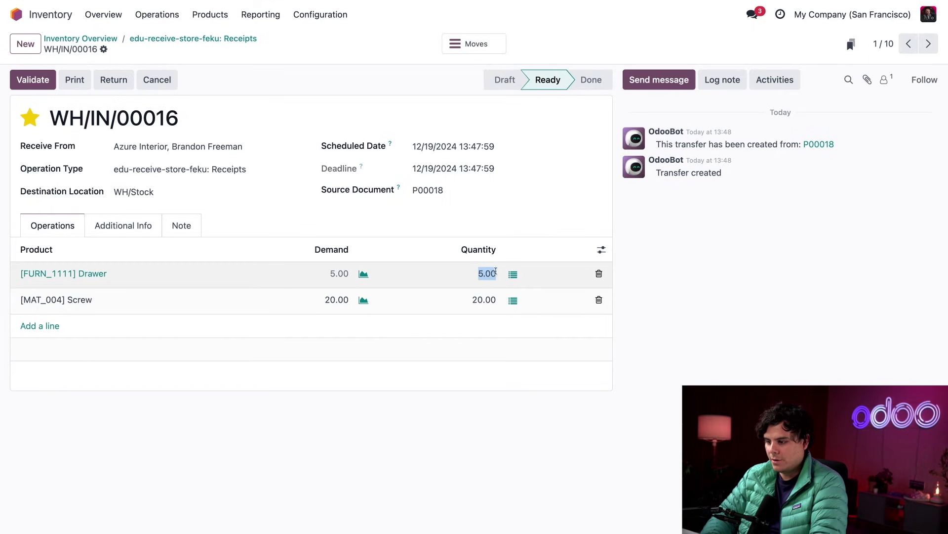
type("4")
left_click(542, 223)
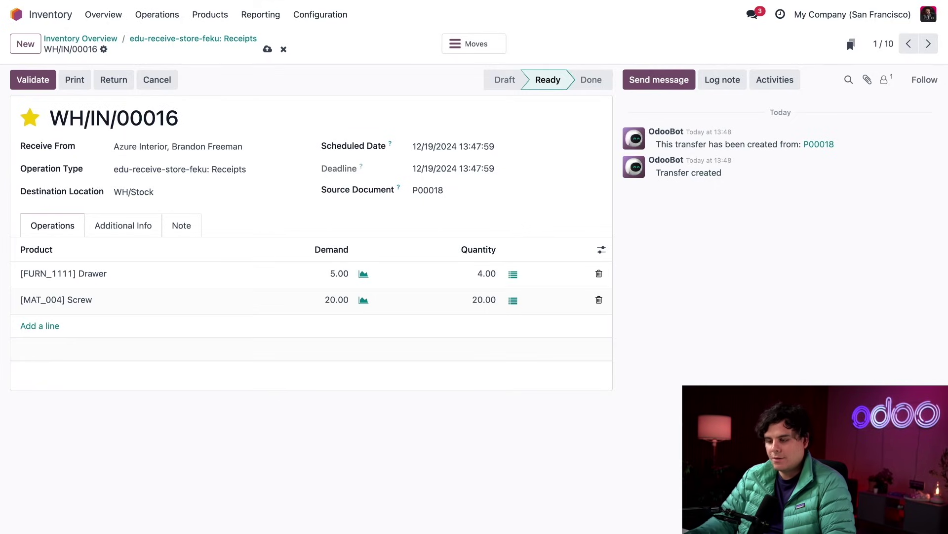
Step: Show the Final Location column in the receipt's product lines
left_click(602, 250)
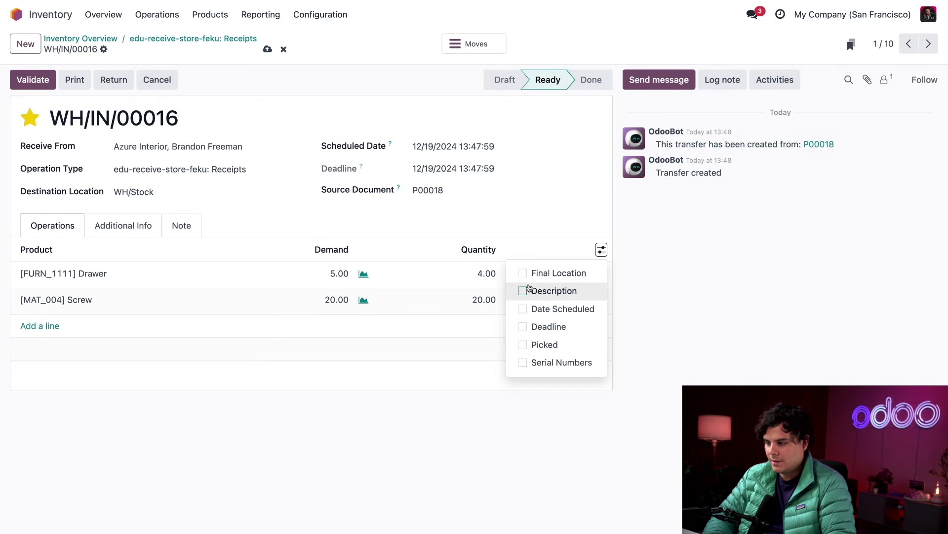
left_click(523, 273)
left_click(549, 208)
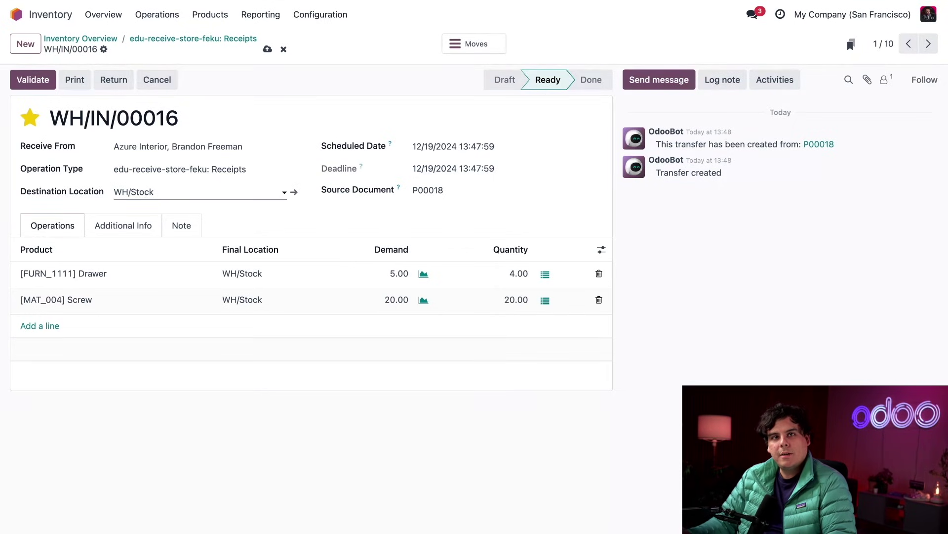
Step: Set the receipt's destination location to WH/Stock/Shelf 3 and save the receipt
left_click(173, 192)
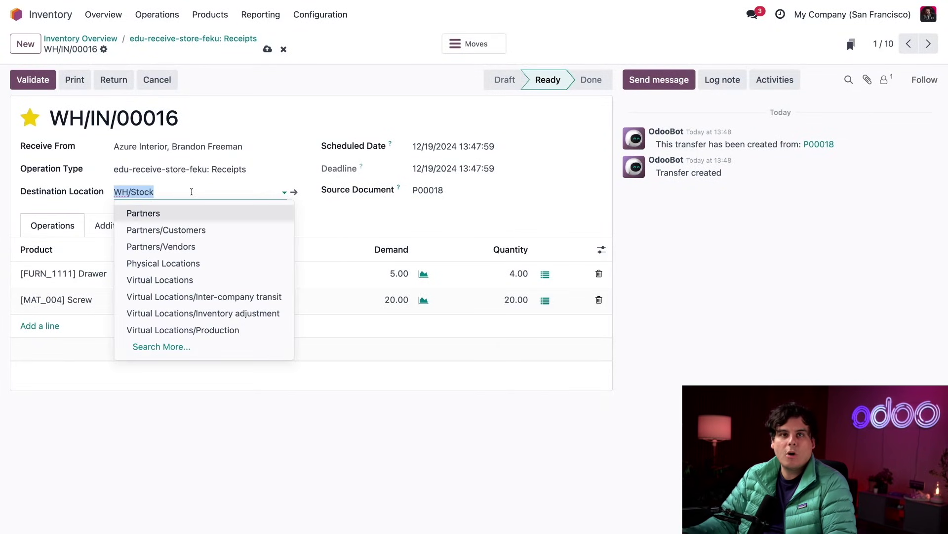
key("End")
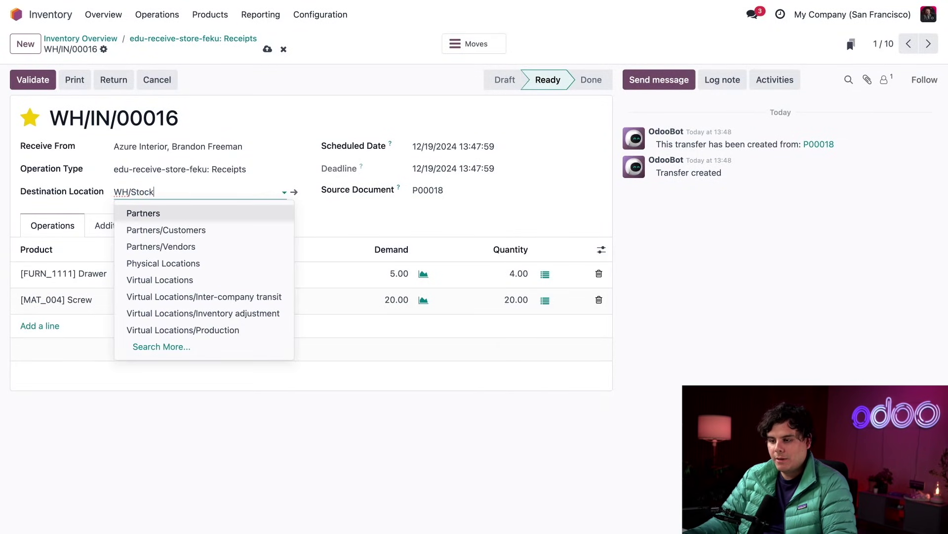
type("/")
left_click(194, 263)
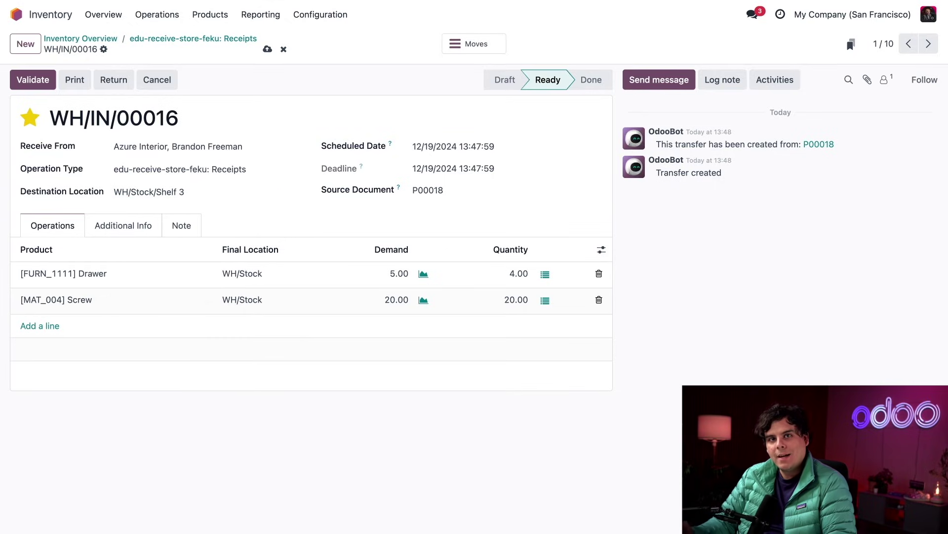
left_click(267, 49)
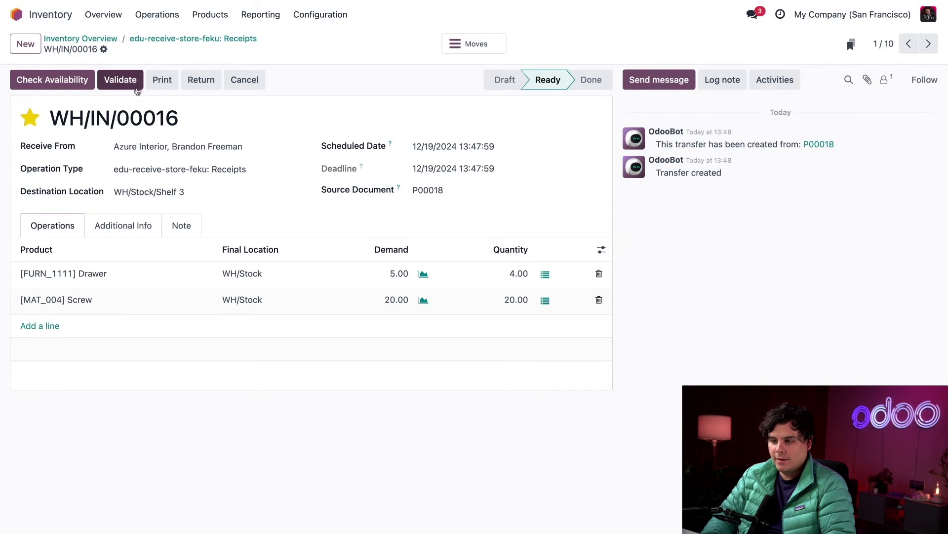
Step: Validate the receipt without creating a backorder, and open its detailed stock moves
left_click(121, 81)
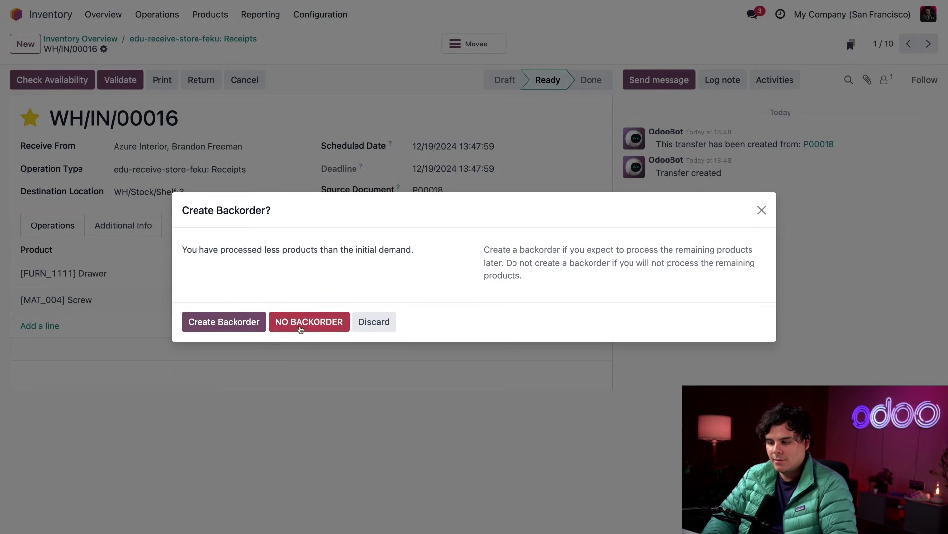
left_click(299, 325)
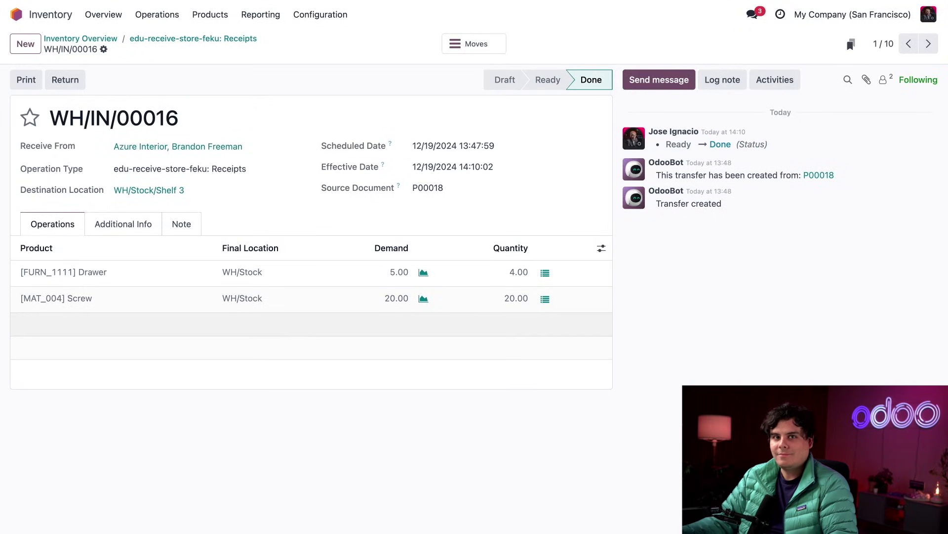
left_click(466, 45)
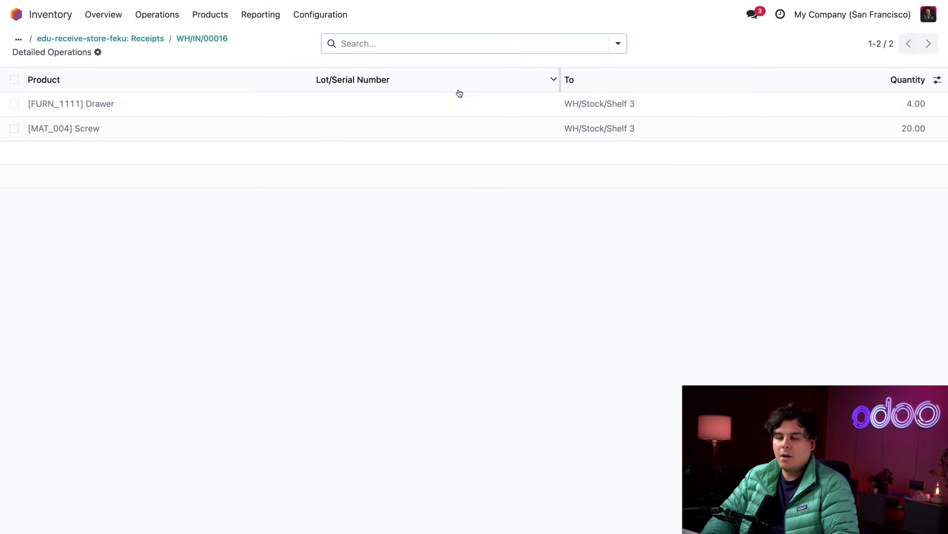
Step: In the physical inventory list, relocate the Varnish stock from WH/Stock to WH/Stock/Cellar with the reason "Update stock location"
left_click(169, 20)
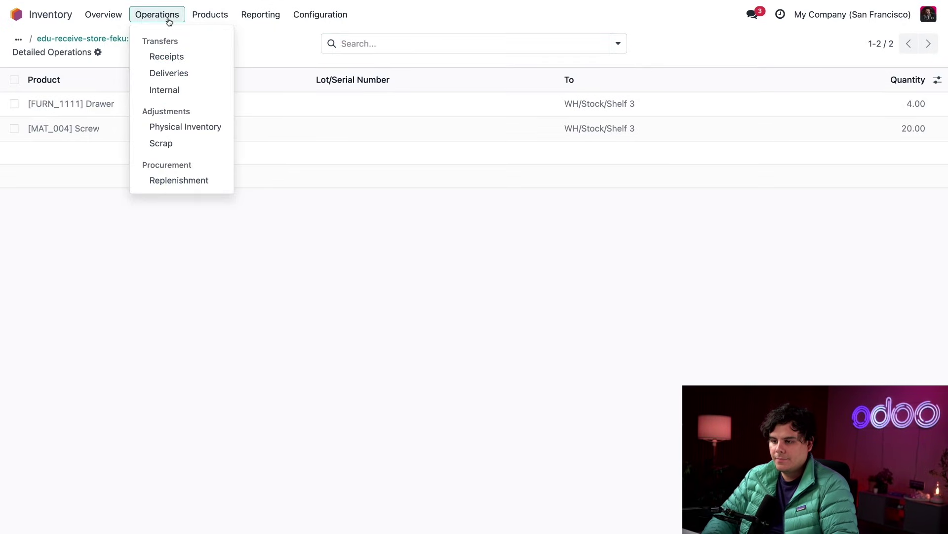
left_click(173, 127)
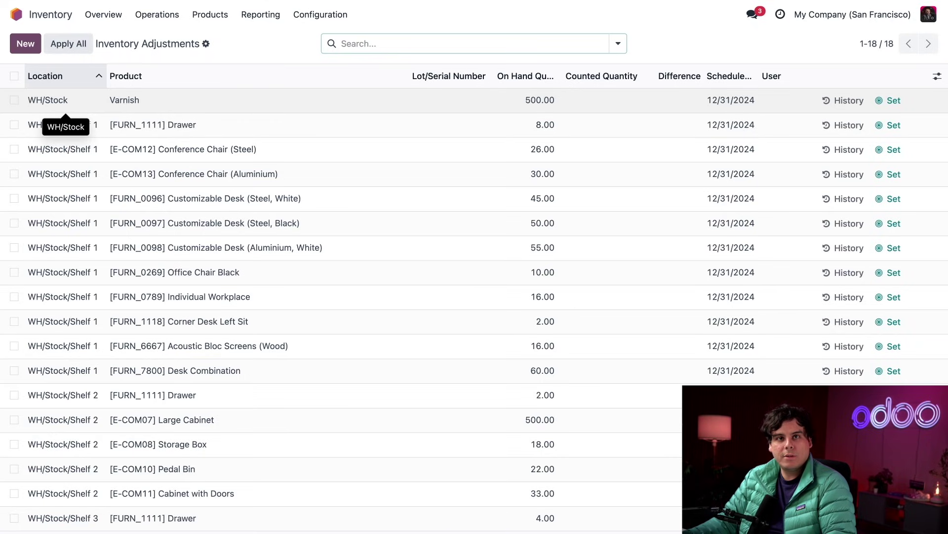
left_click(14, 100)
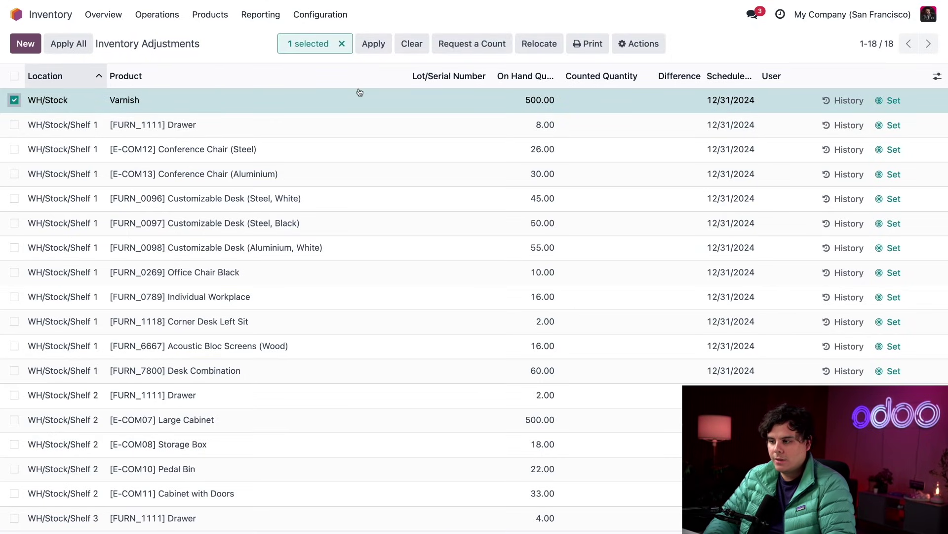
left_click(532, 47)
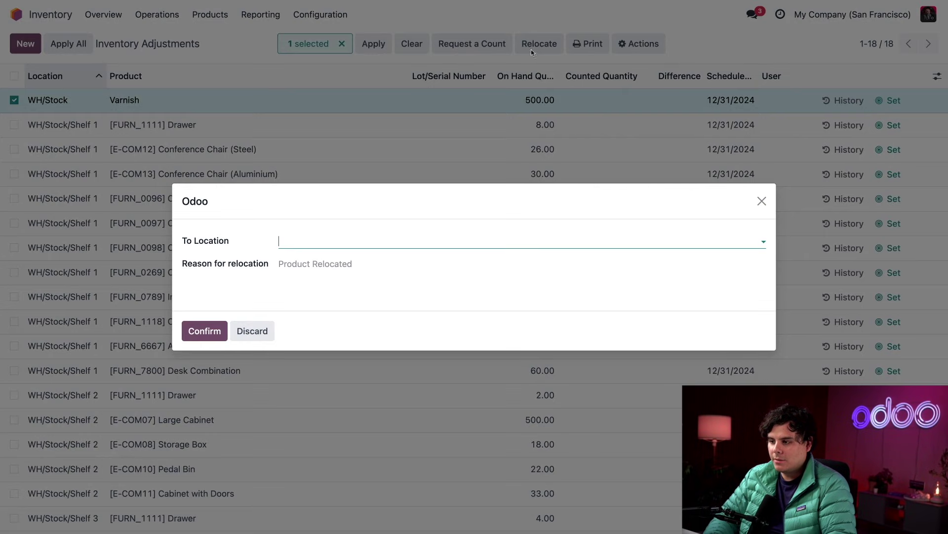
left_click(374, 249)
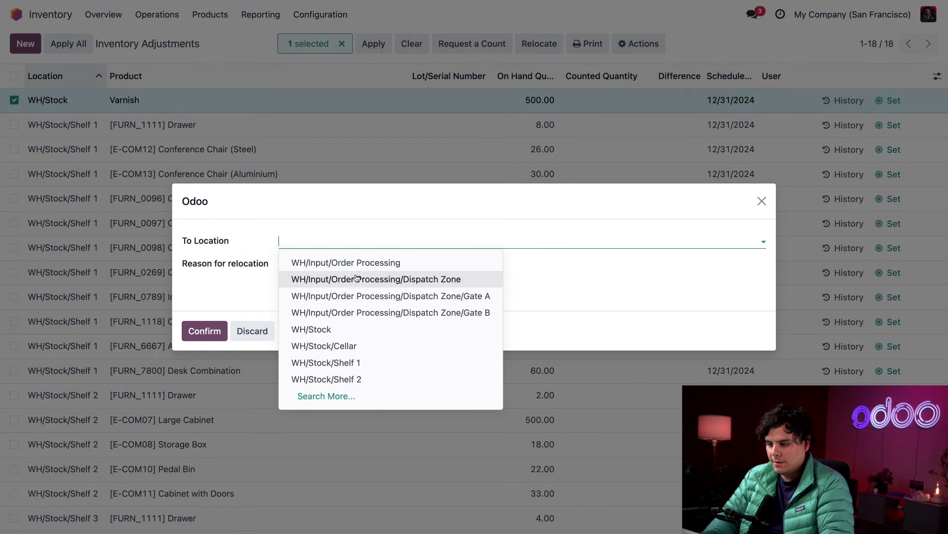
left_click(324, 346)
left_click(341, 269)
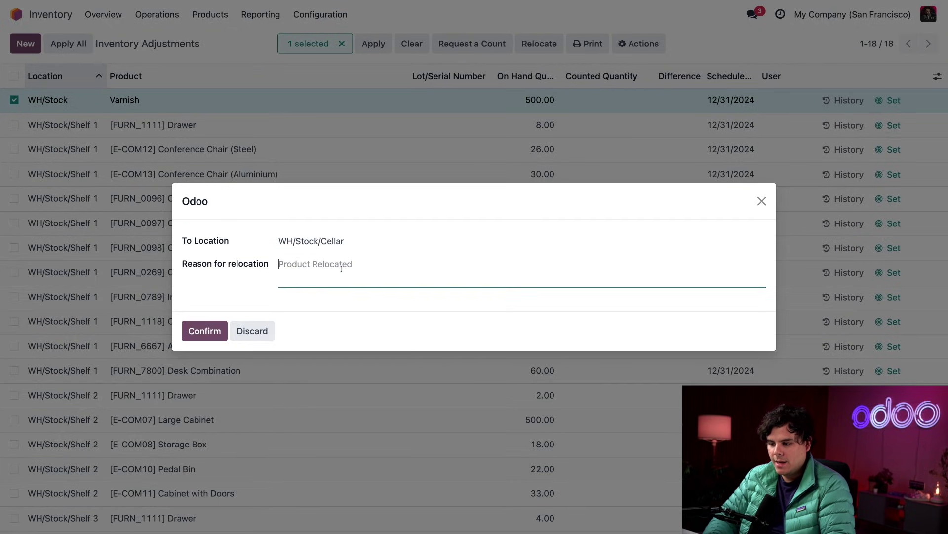
type("Update stock location")
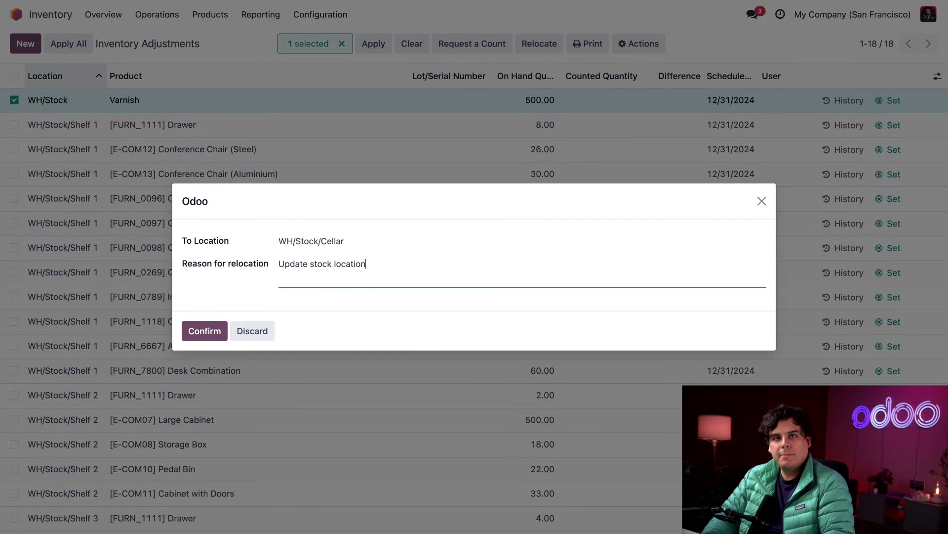
left_click(195, 332)
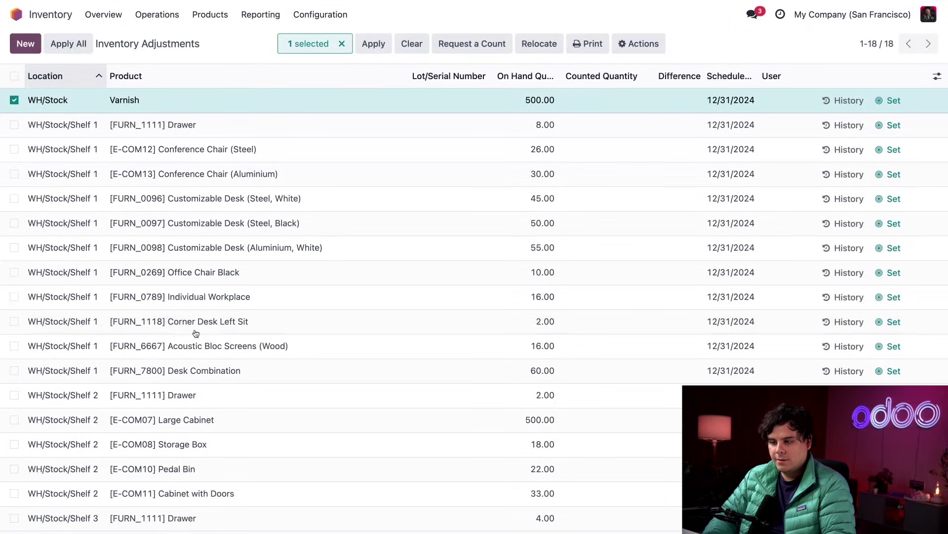
scroll(158, 158, "down", 1)
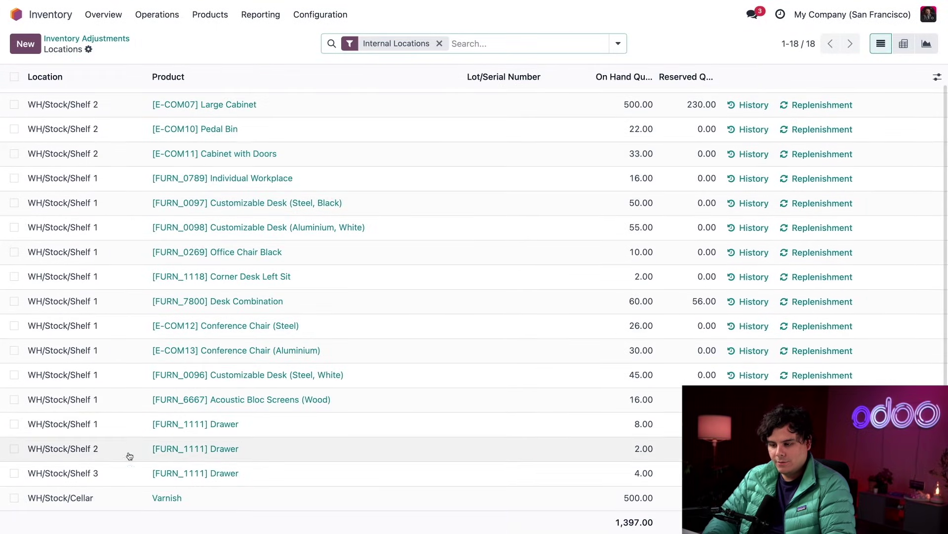